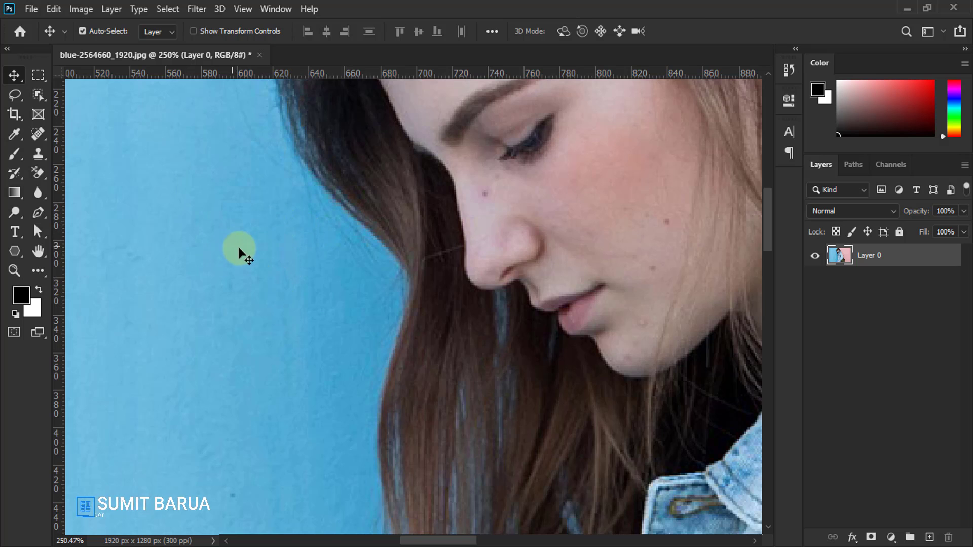
Step: Select the woman and her backpack with the Object Selection tool in Lasso mode, tracing loosely around her
scroll(275, 225, "down", 2)
scroll(276, 227, "down", 10)
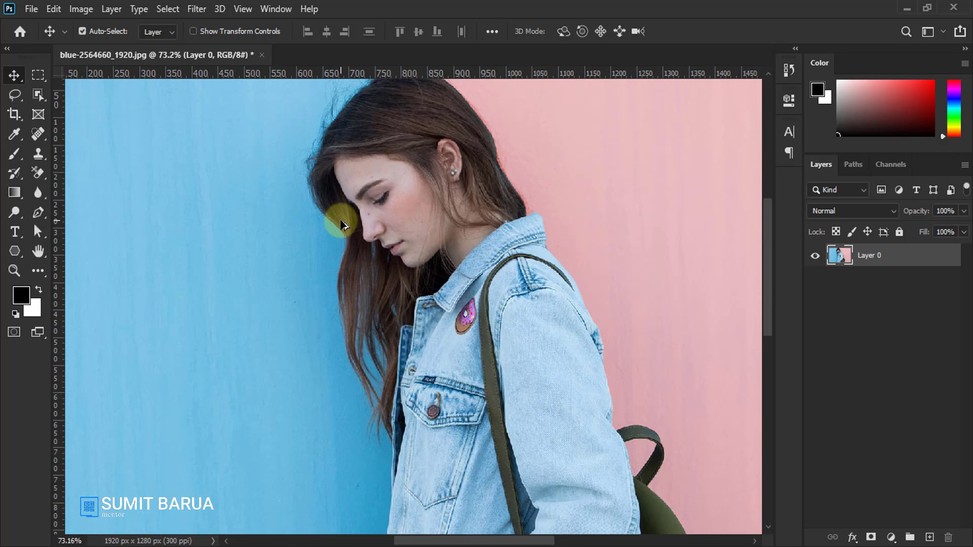
scroll(343, 225, "down", 1)
scroll(339, 214, "down", 1)
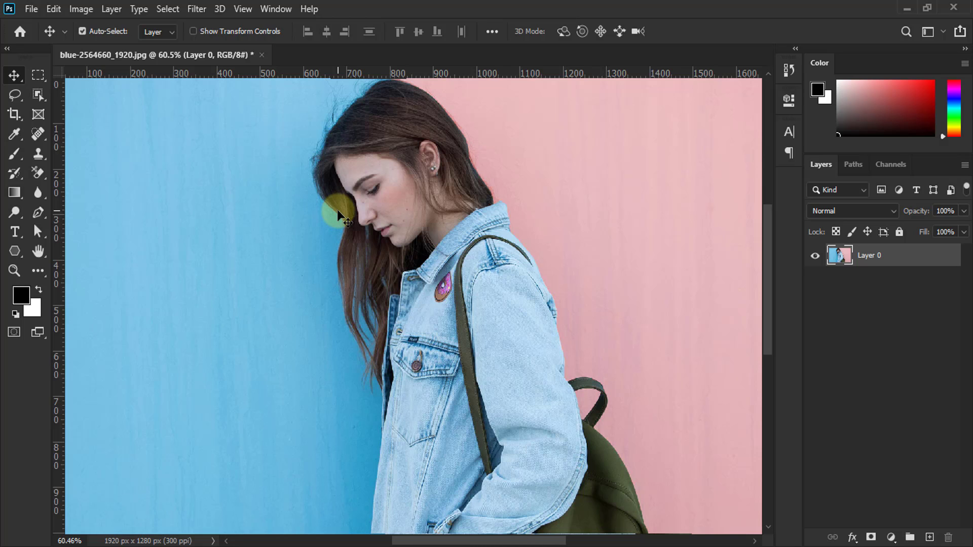
scroll(329, 162, "down", 2)
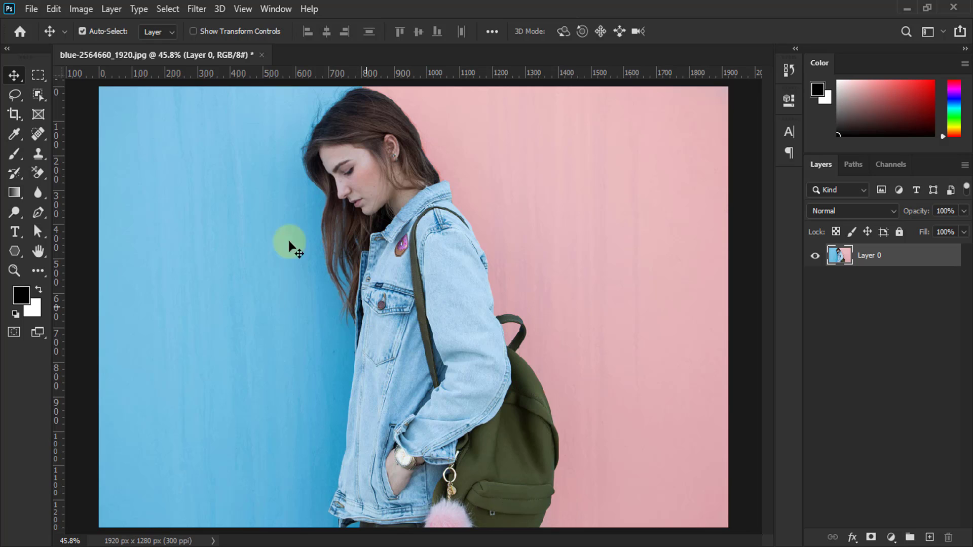
left_click(43, 100)
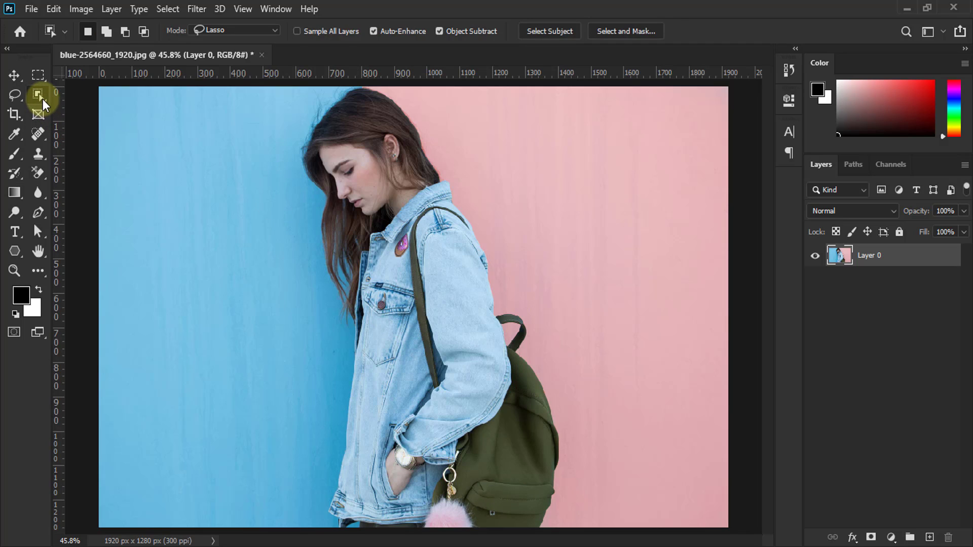
right_click(43, 99)
left_click(87, 96)
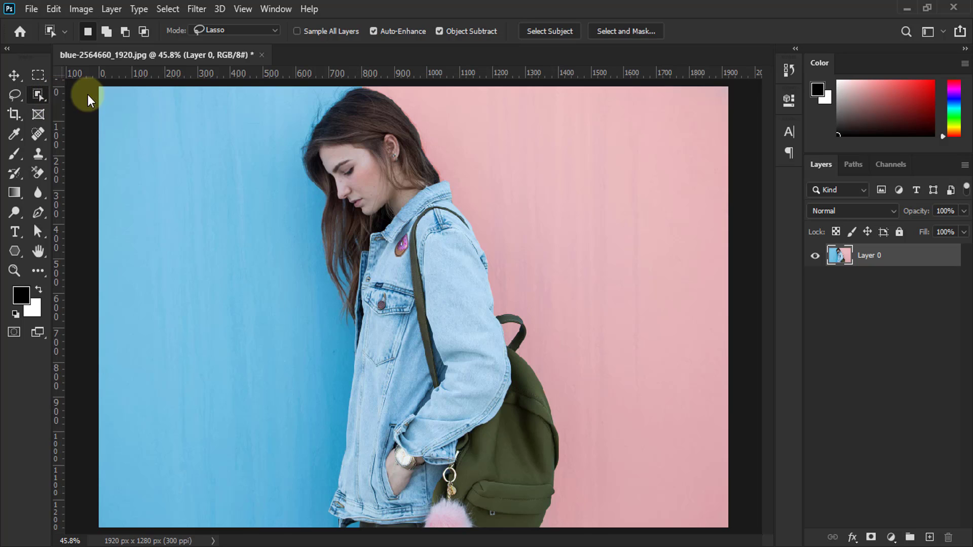
left_click(233, 31)
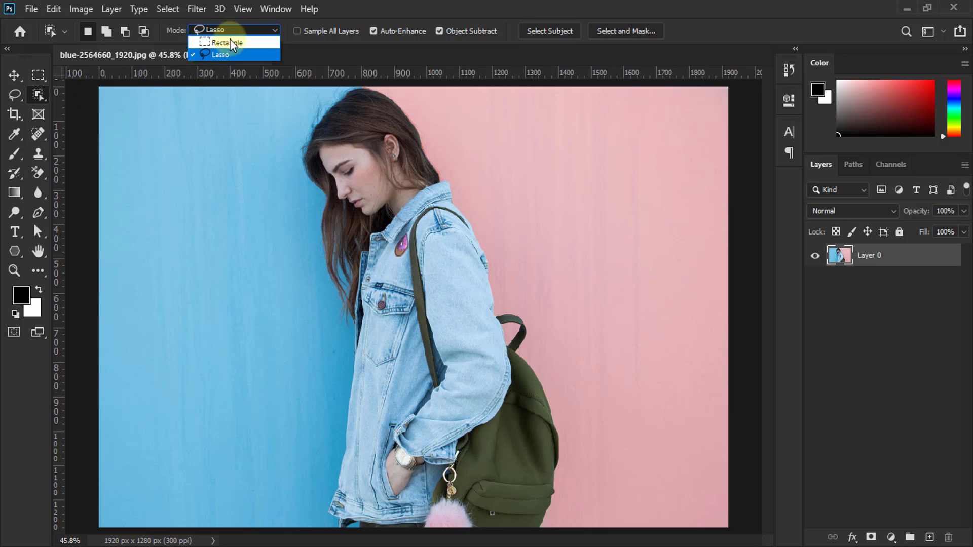
left_click(226, 53)
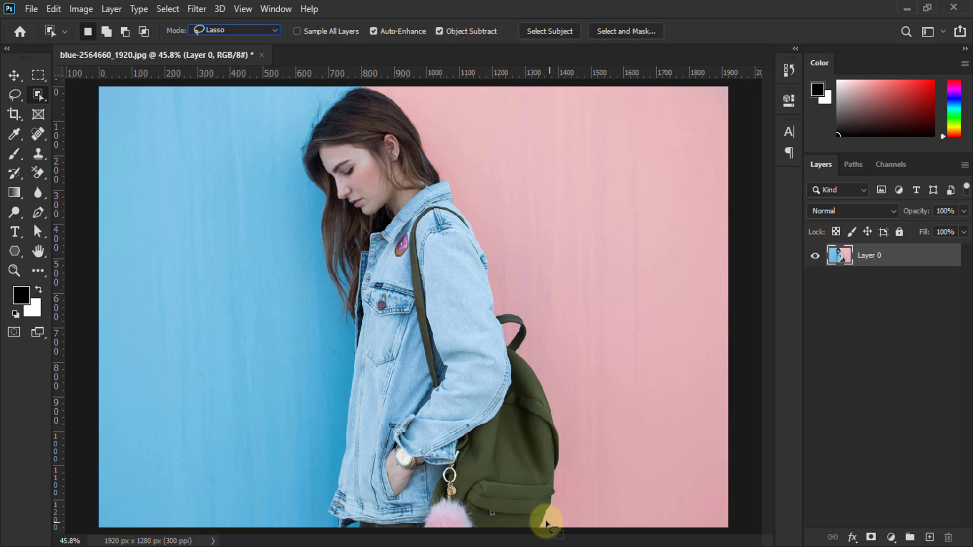
mouse_move(547, 523)
left_mouse_down()
mouse_move(564, 495)
mouse_move(573, 424)
mouse_move(484, 200)
mouse_move(408, 91)
mouse_move(335, 86)
mouse_move(290, 135)
mouse_move(331, 379)
mouse_move(308, 515)
mouse_move(319, 537)
mouse_move(374, 543)
left_mouse_up()
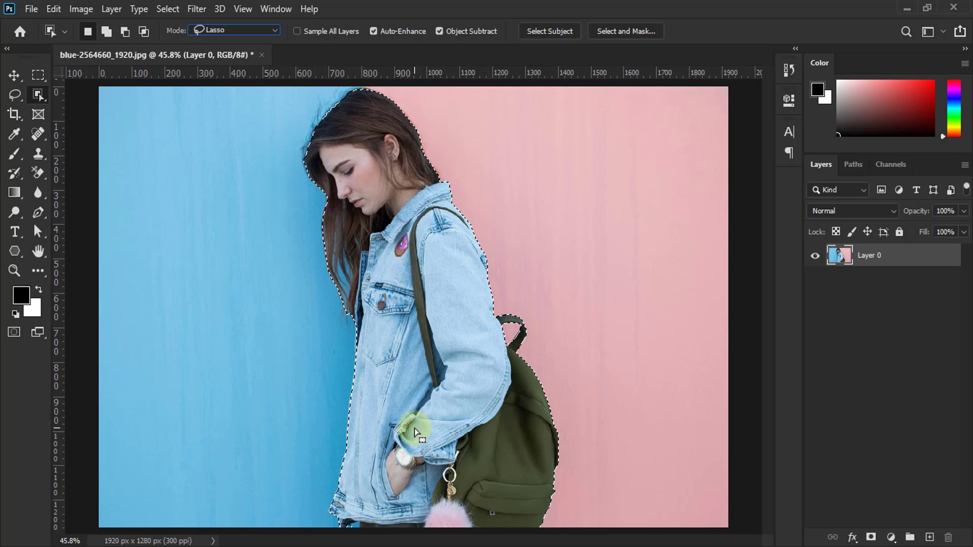
key("alt")
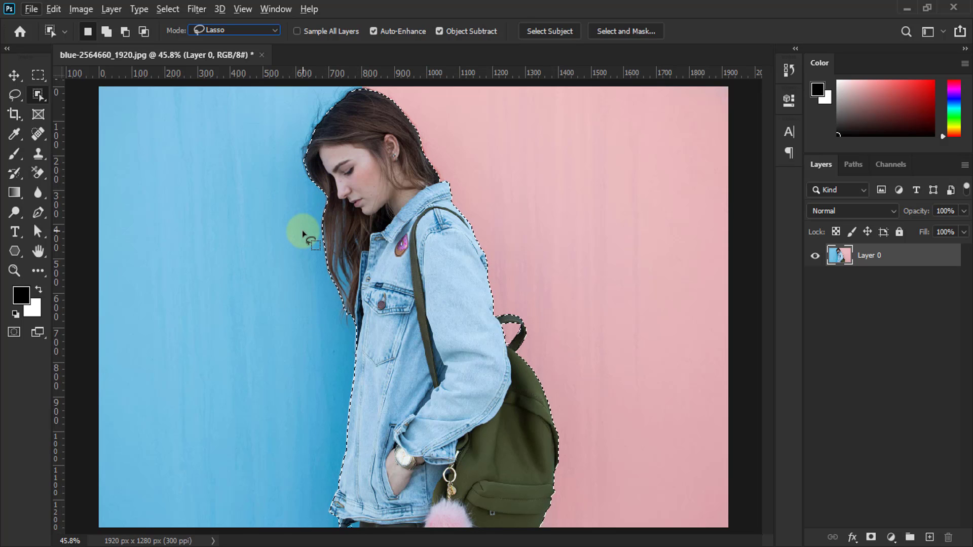
mouse_move(302, 234)
left_mouse_down()
mouse_move(329, 122)
mouse_move(300, 153)
mouse_move(349, 264)
mouse_move(361, 515)
mouse_move(334, 448)
left_mouse_up()
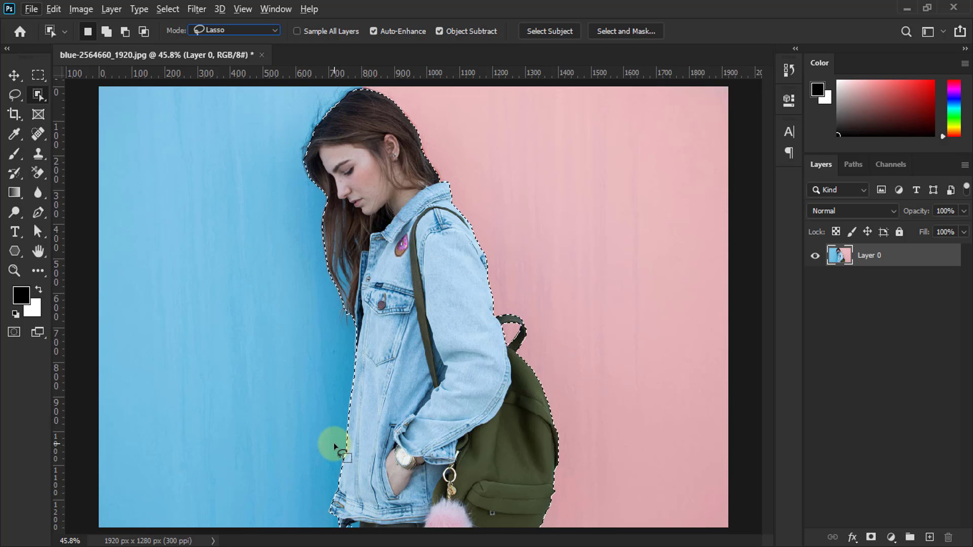
Step: Expand the selection around the woman by 25 pixels and invert it to cover the background
left_click(170, 10)
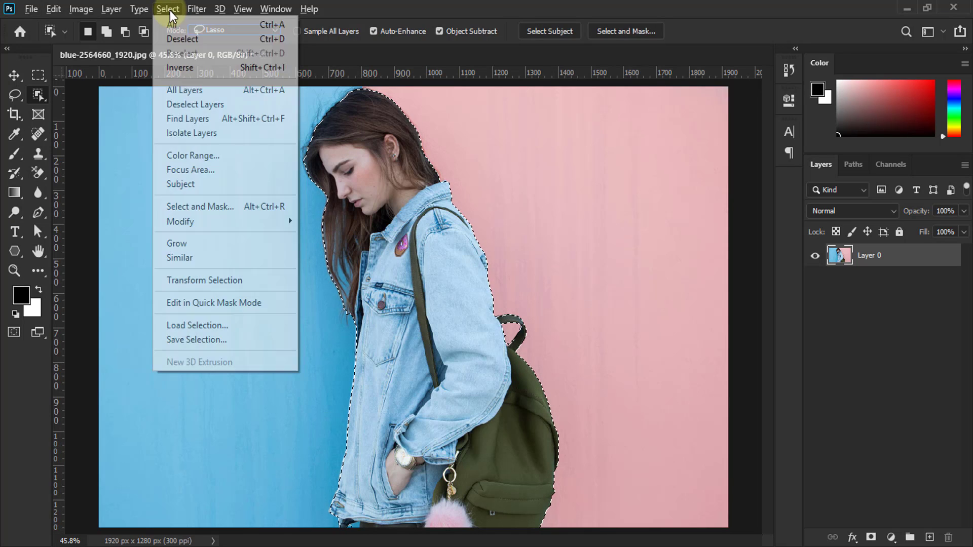
mouse_move(190, 221)
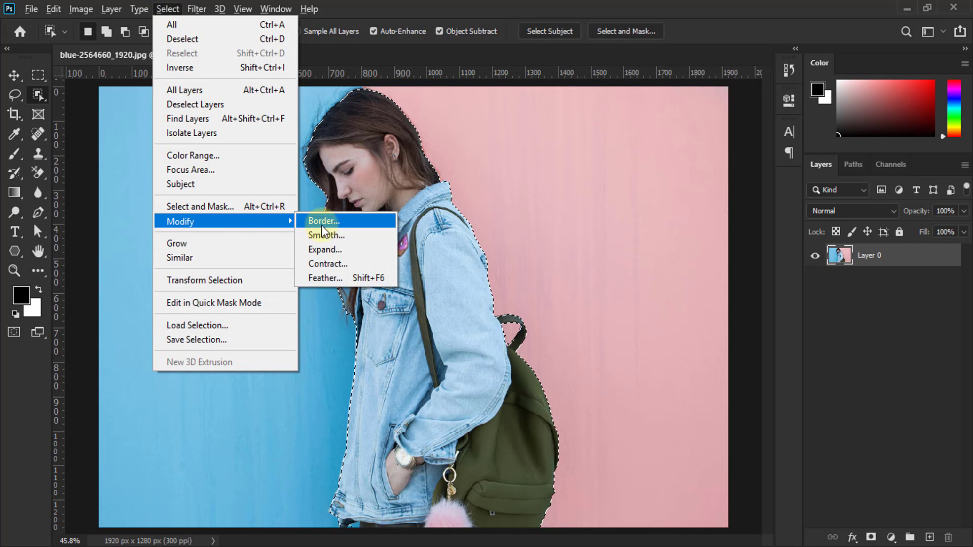
left_click(324, 250)
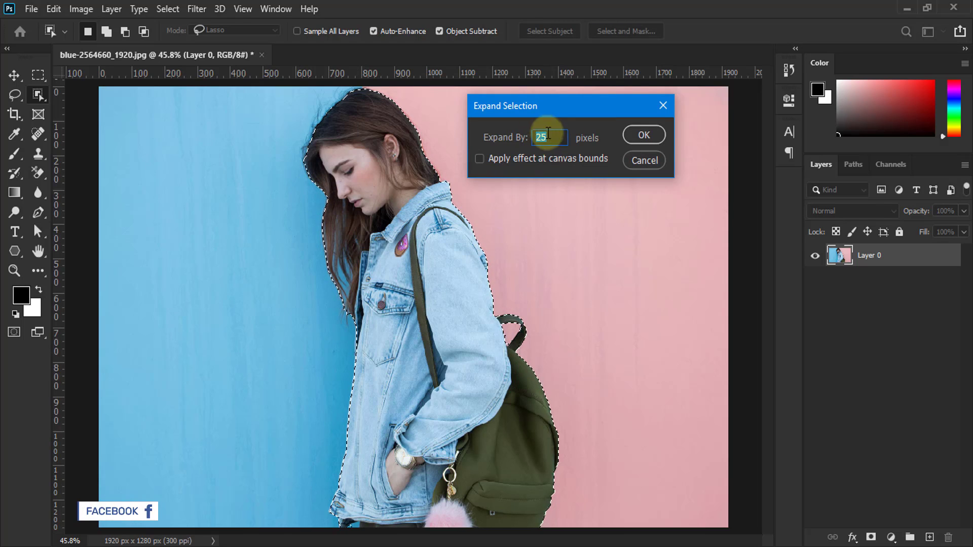
left_click(652, 135)
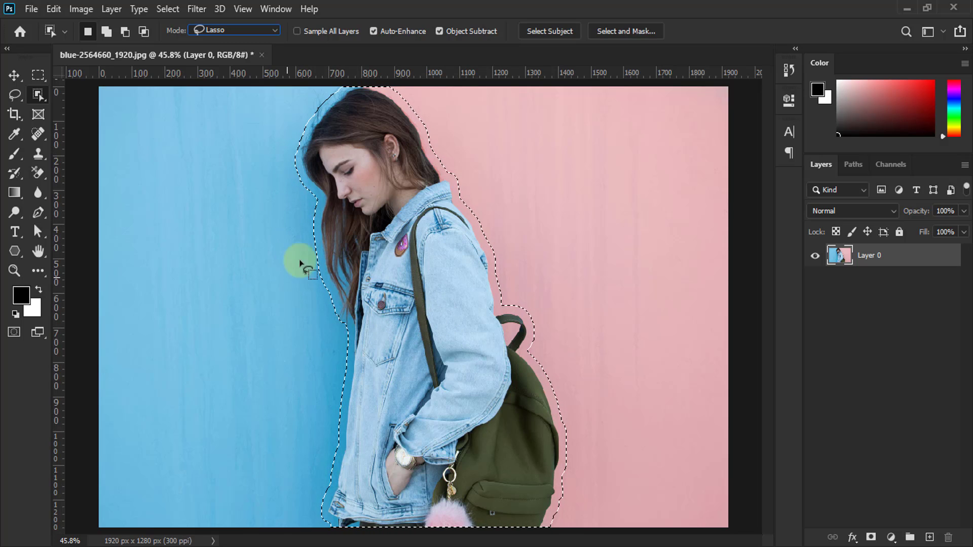
left_click(167, 8)
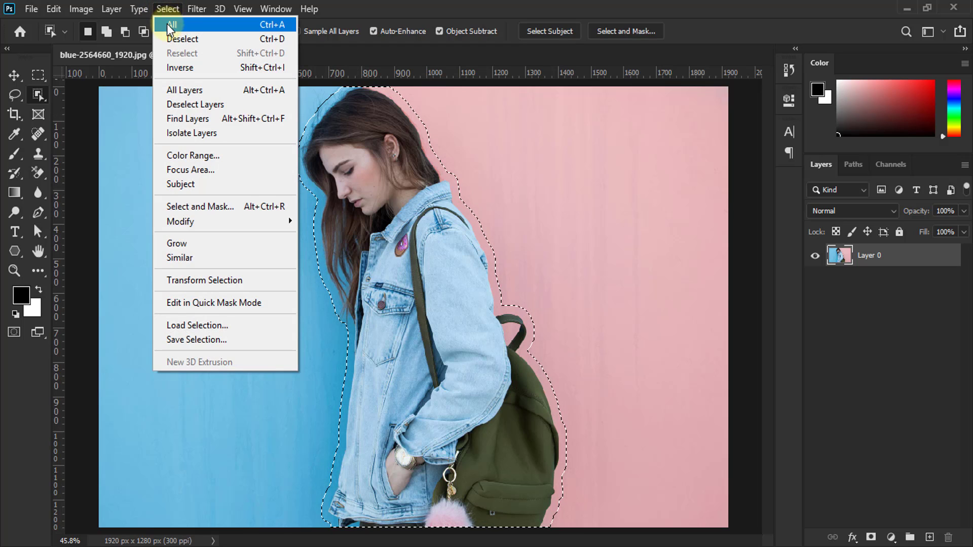
left_click(171, 68)
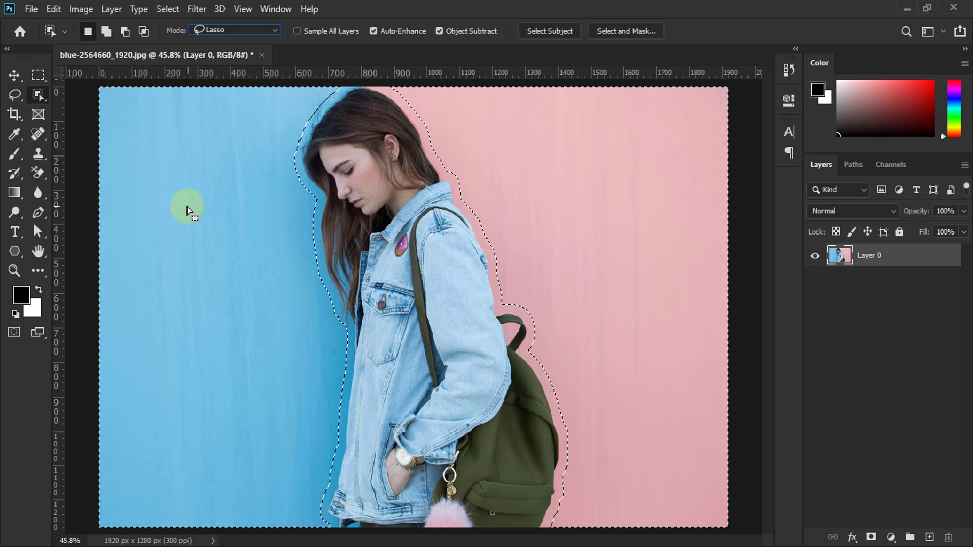
Step: Convert the background selection into a work path with a tolerance of 2.0 pixels
left_click(15, 96)
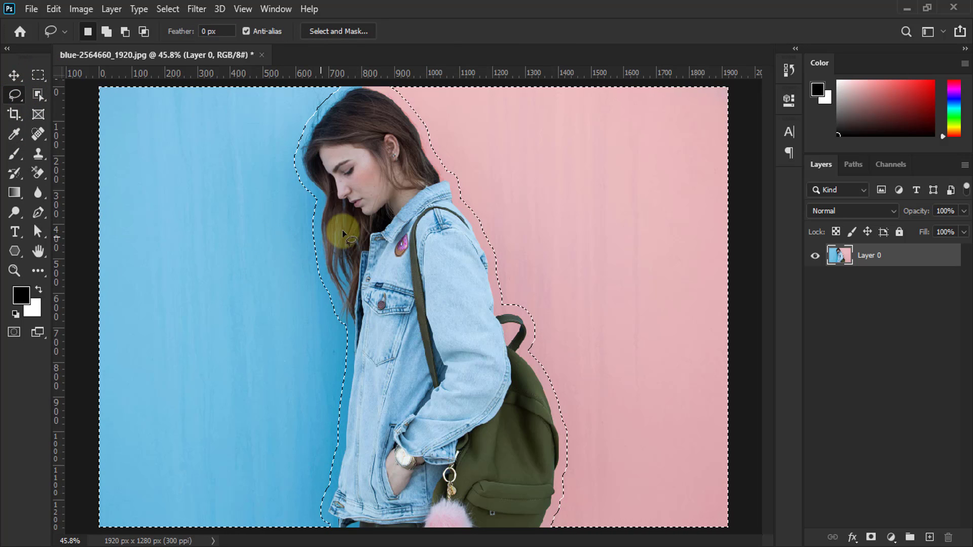
right_click(298, 208)
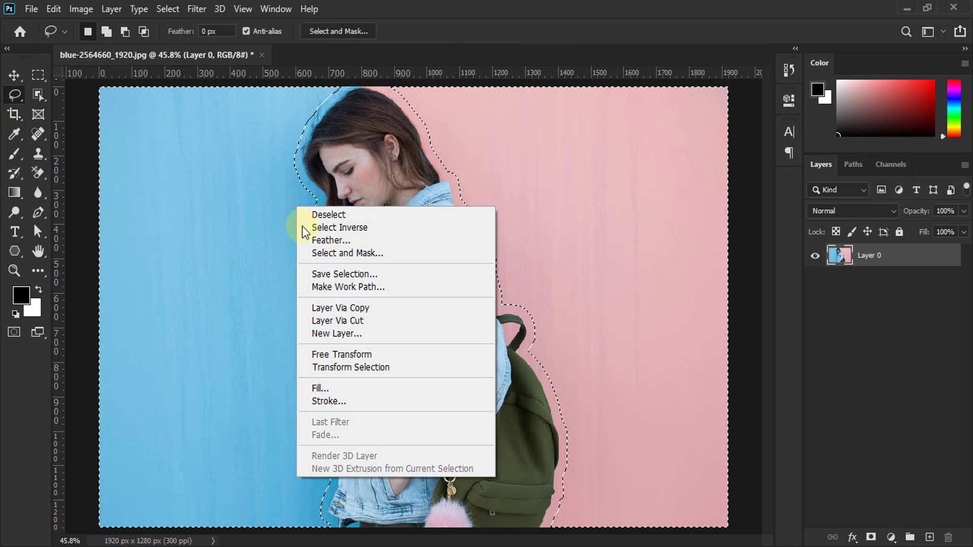
left_click(328, 288)
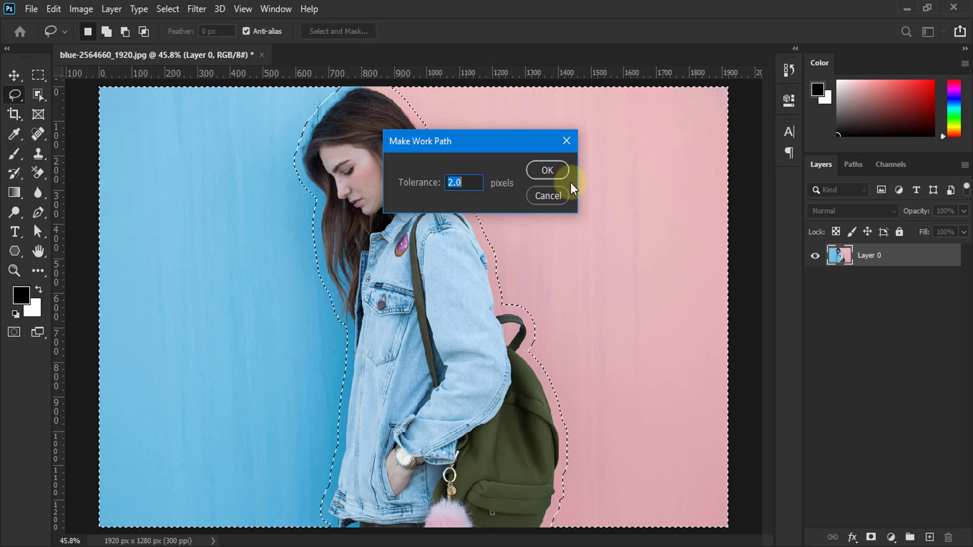
left_click(556, 170)
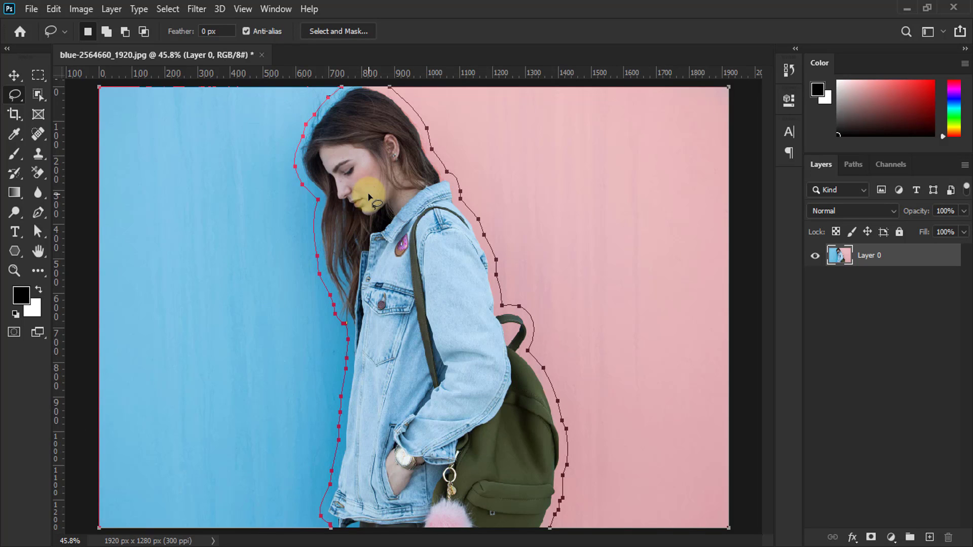
key("v")
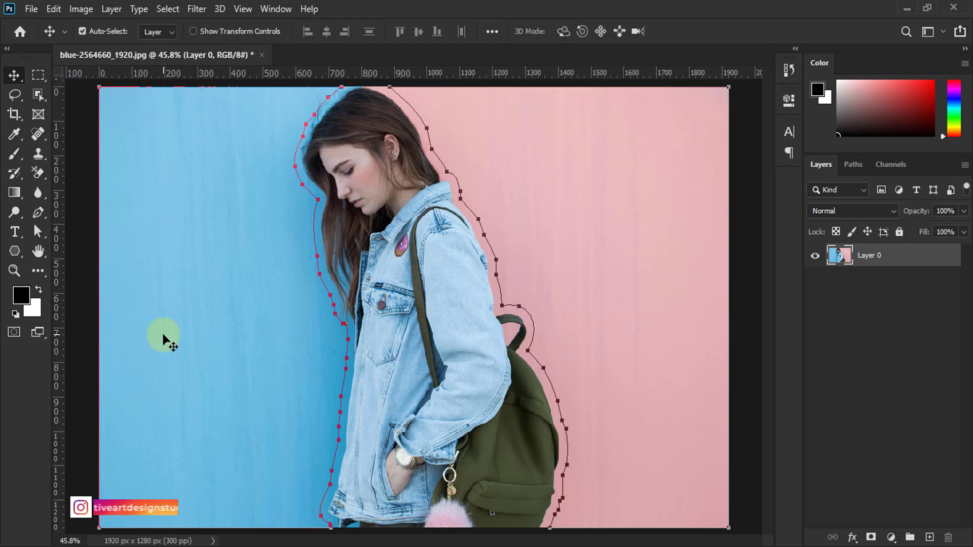
Step: Set up the Type tool with the Rubik Regular font at 8 pt
left_click(15, 233)
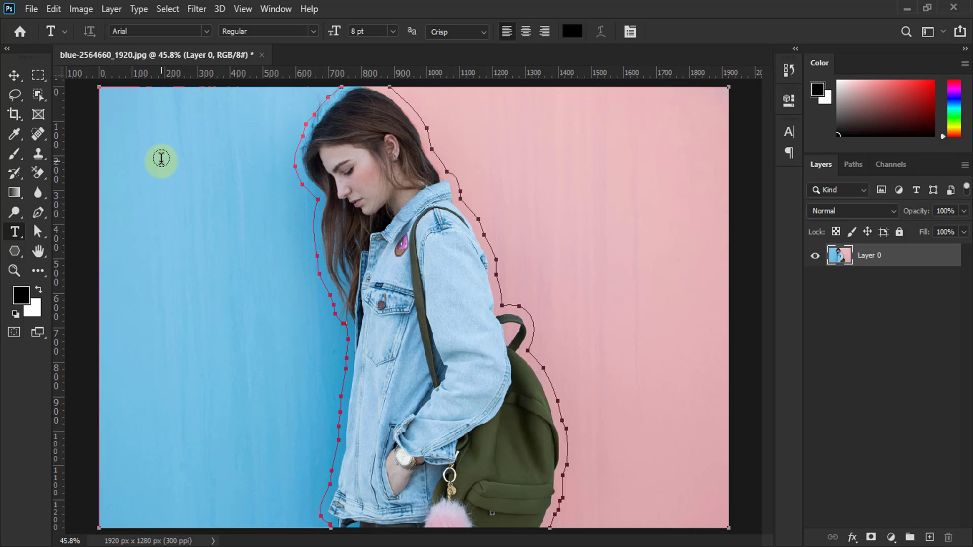
left_click(394, 31)
left_click(377, 76)
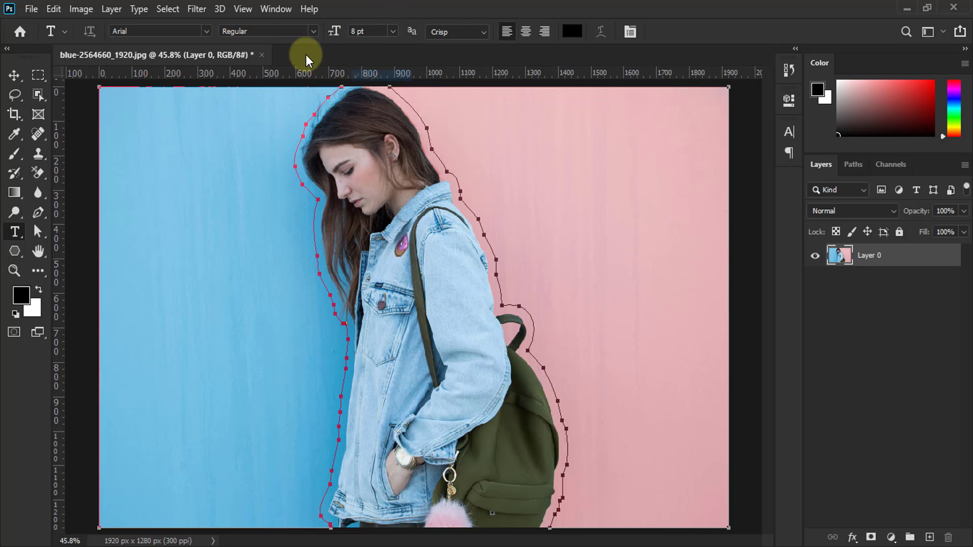
left_click(202, 32)
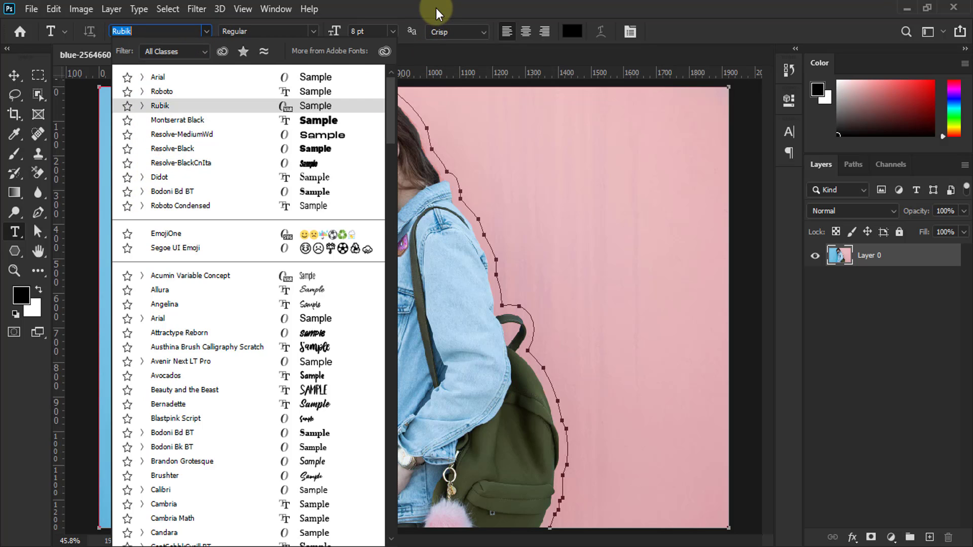
key("Return")
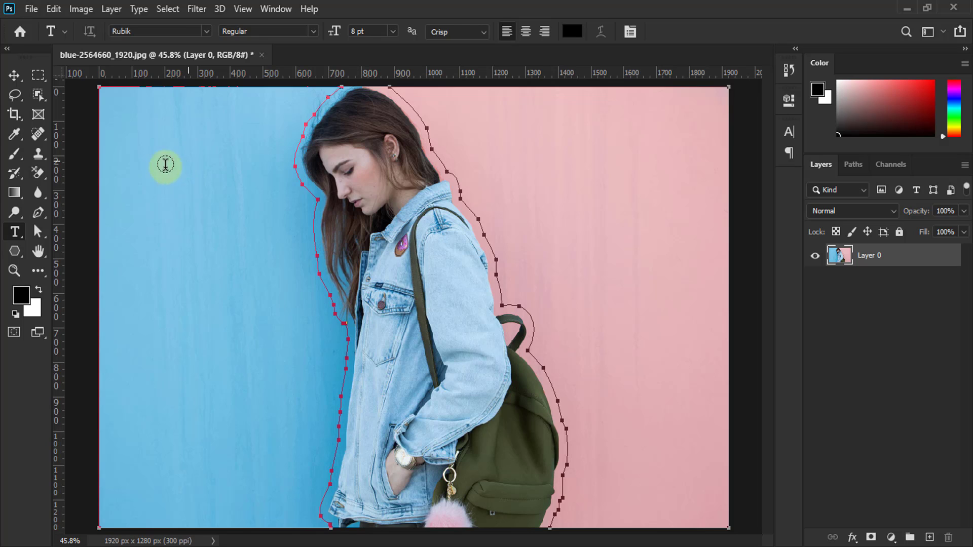
Step: Fill the blue background path with pasted Lorem Ipsum paragraph text, adding a line break before the first line
left_click(116, 106)
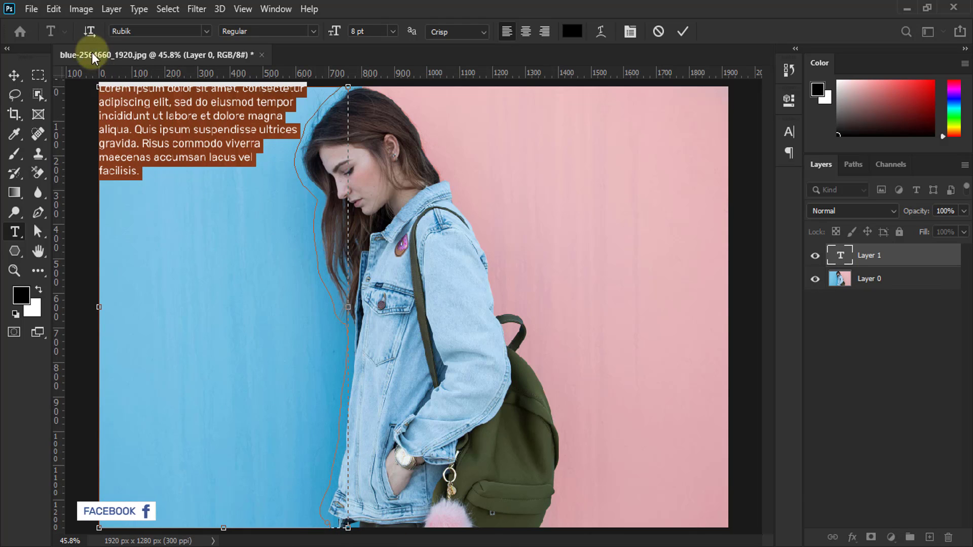
left_click(139, 9)
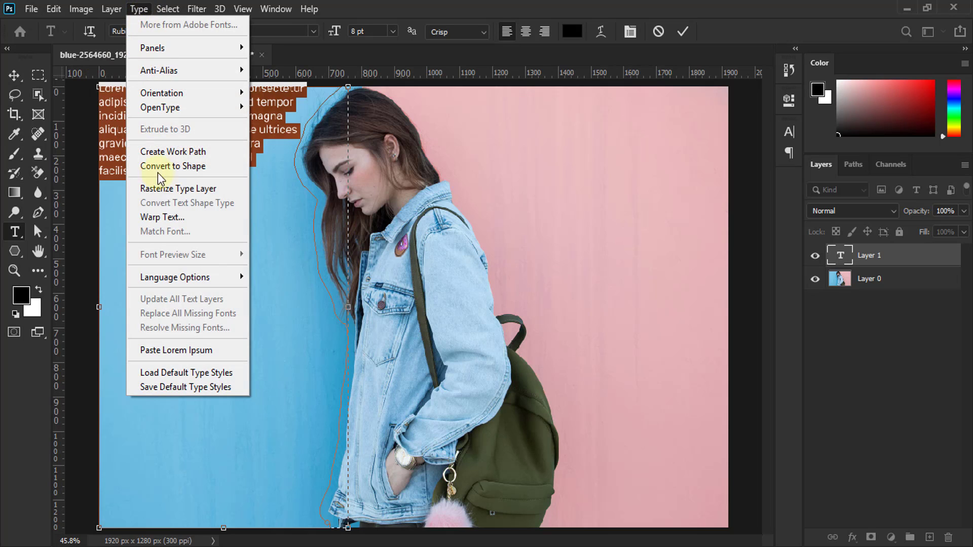
left_click(164, 350)
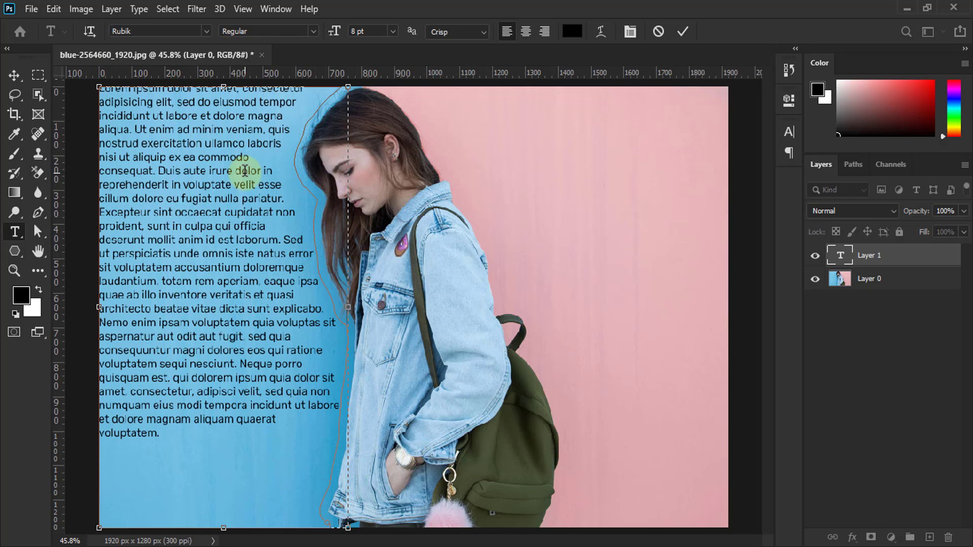
key("Return")
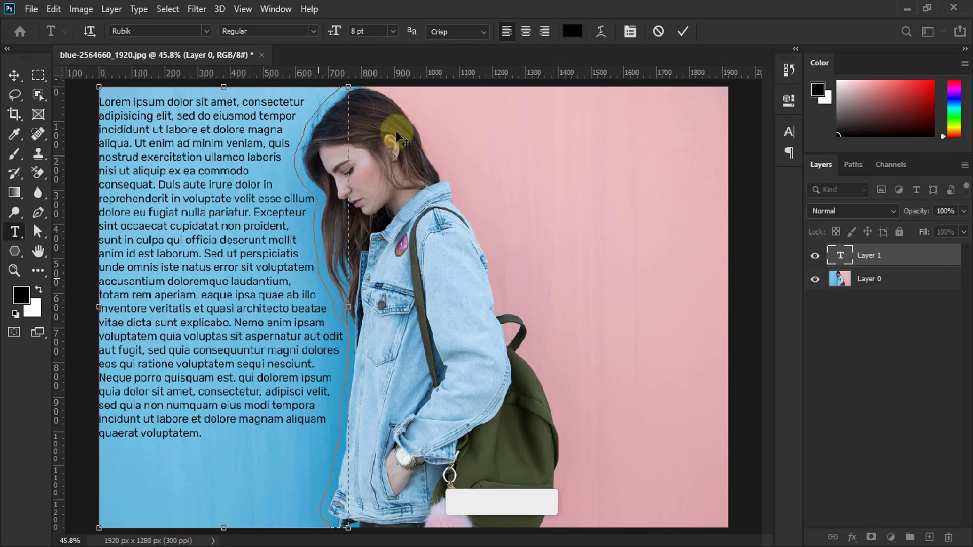
left_click(683, 31)
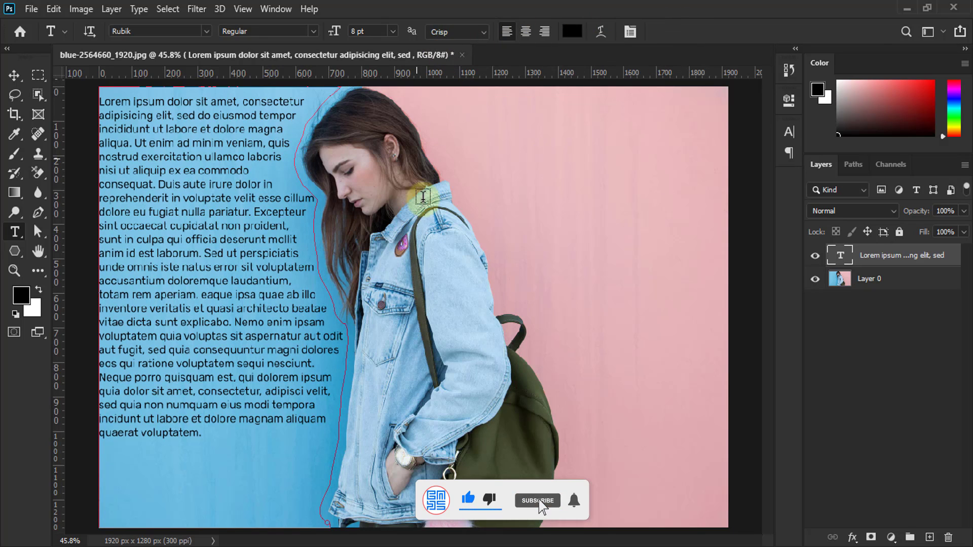
Step: Try other fonts on the Lorem Ipsum text layer through its character settings and set it to Arial Regular
left_click(292, 13)
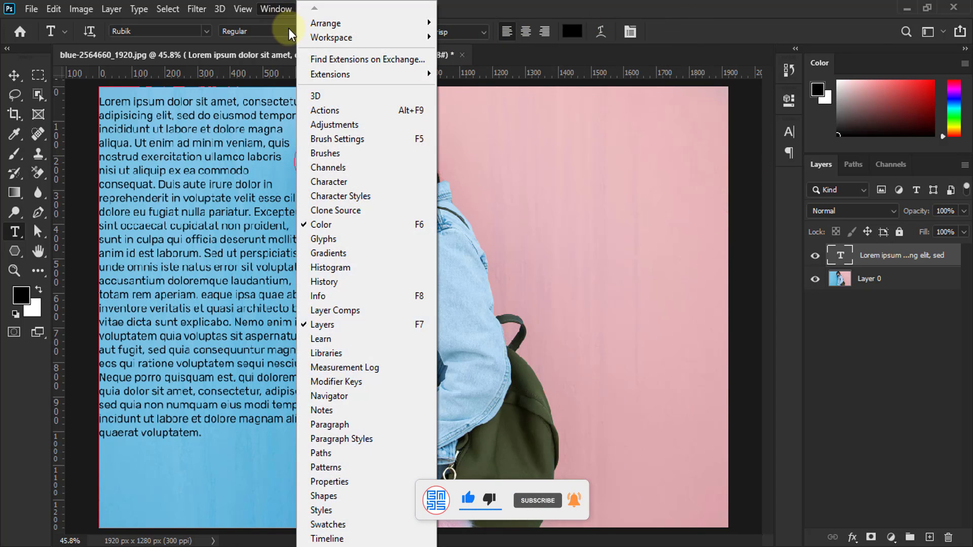
left_click(329, 184)
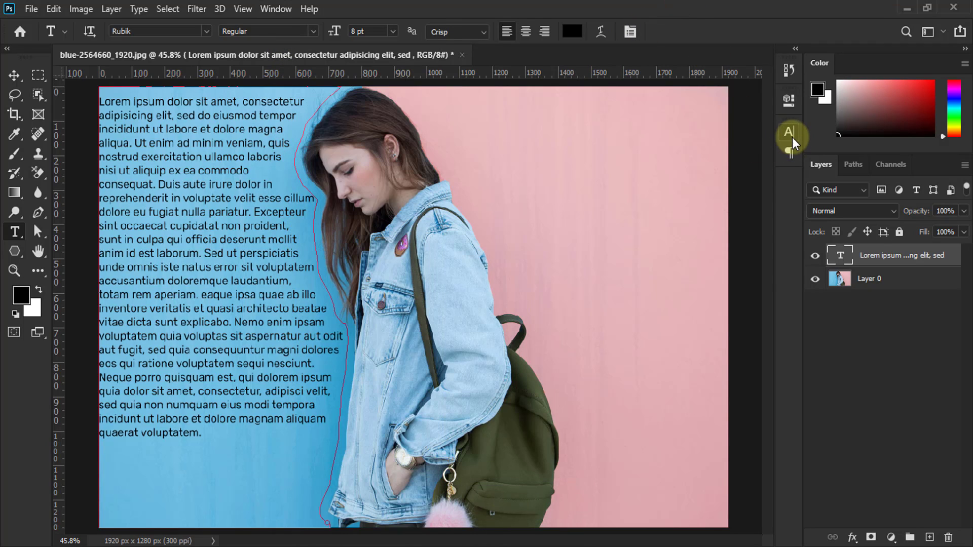
left_click(792, 133)
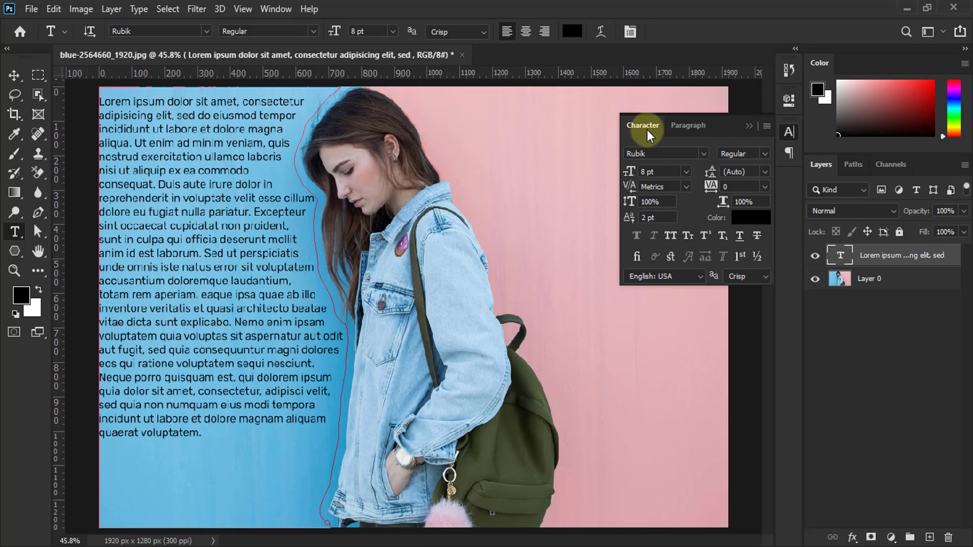
left_click(704, 152)
key("Down")
key("Down")
key("Down")
key("Down")
key("Down")
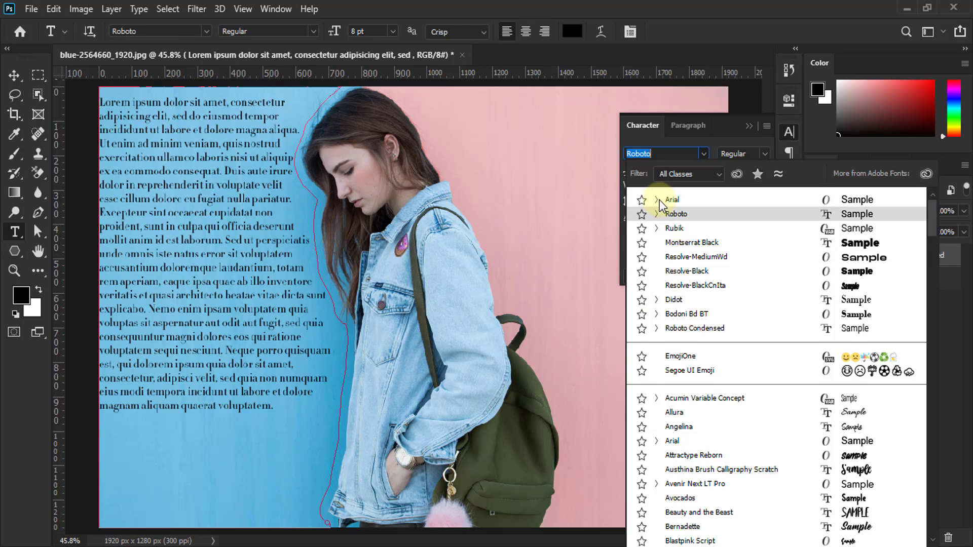
left_click(658, 200)
left_click(680, 215)
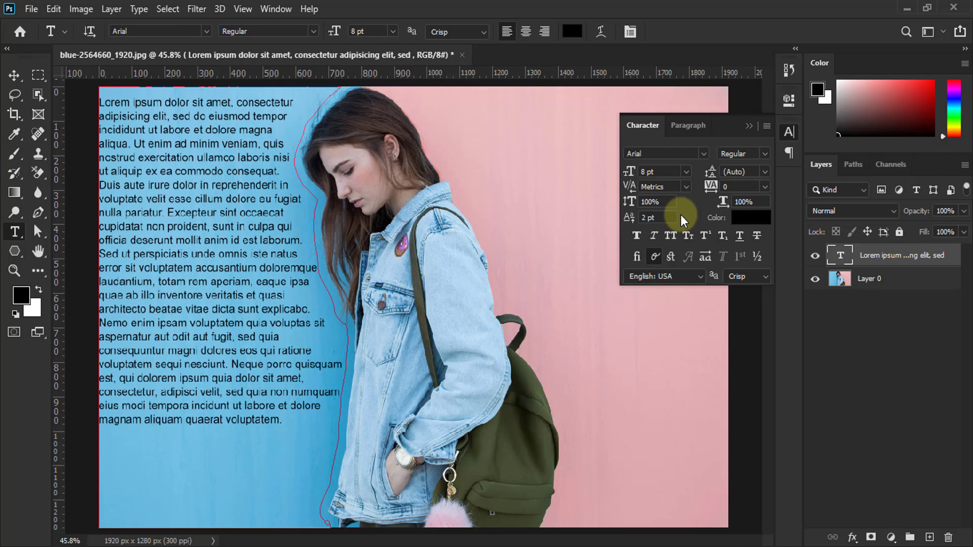
Step: Set the colour of the Lorem Ipsum text on the blue background to white (ffffff)
left_click(756, 221)
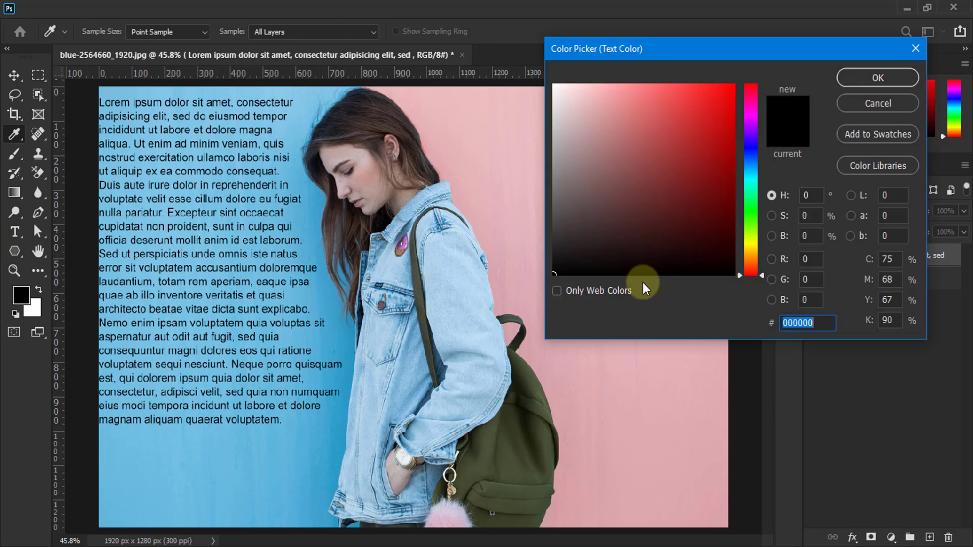
left_click_drag(646, 277, 537, 65)
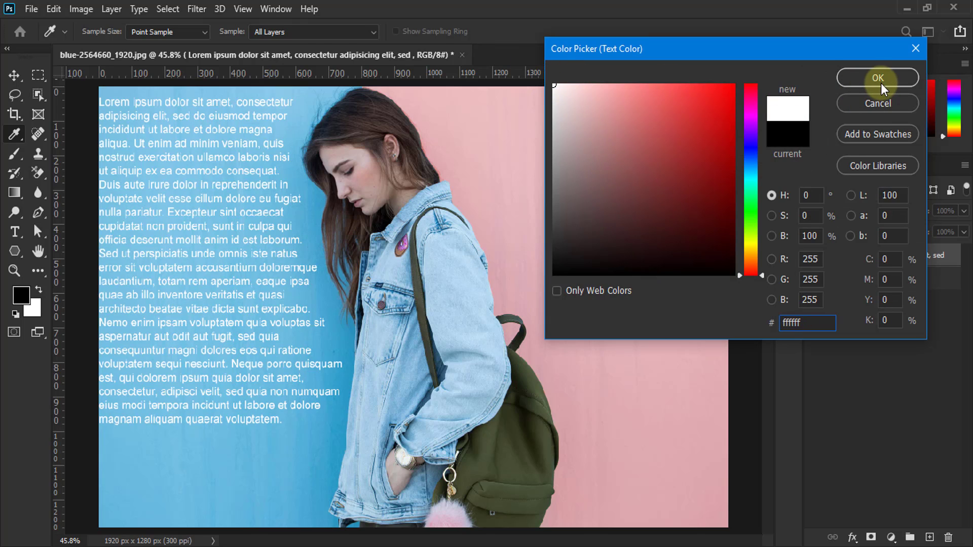
left_click(879, 79)
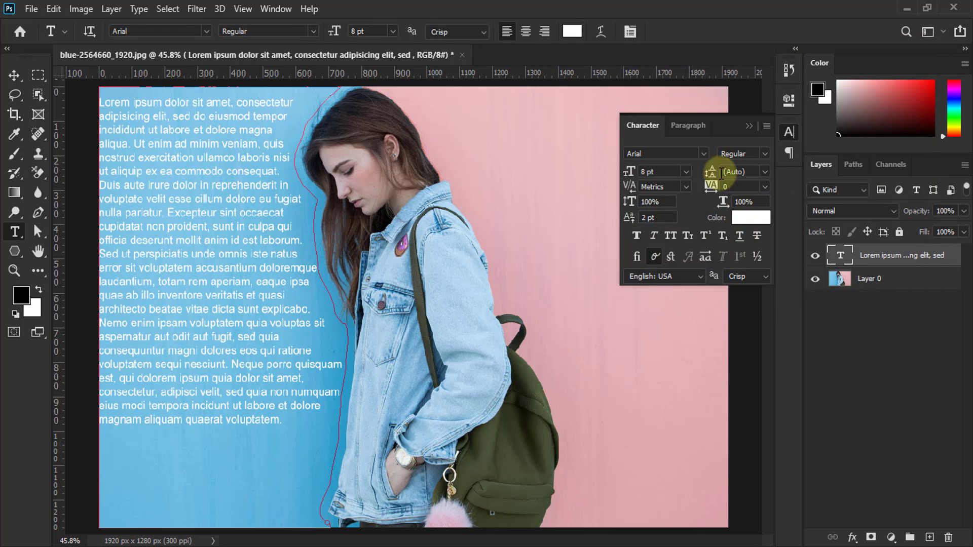
Step: Set the Lorem Ipsum text size to 9 pt and try All Caps on it
double_click(645, 171)
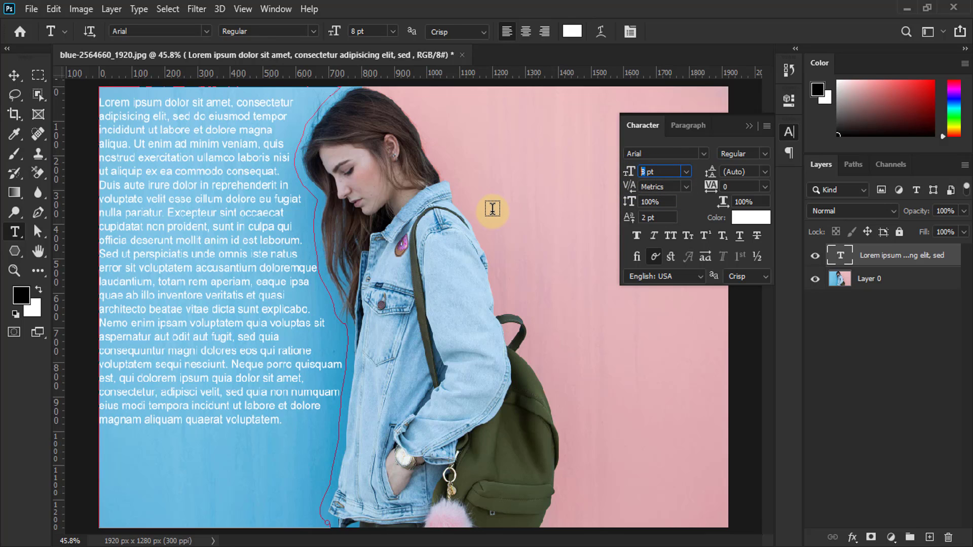
key("Return")
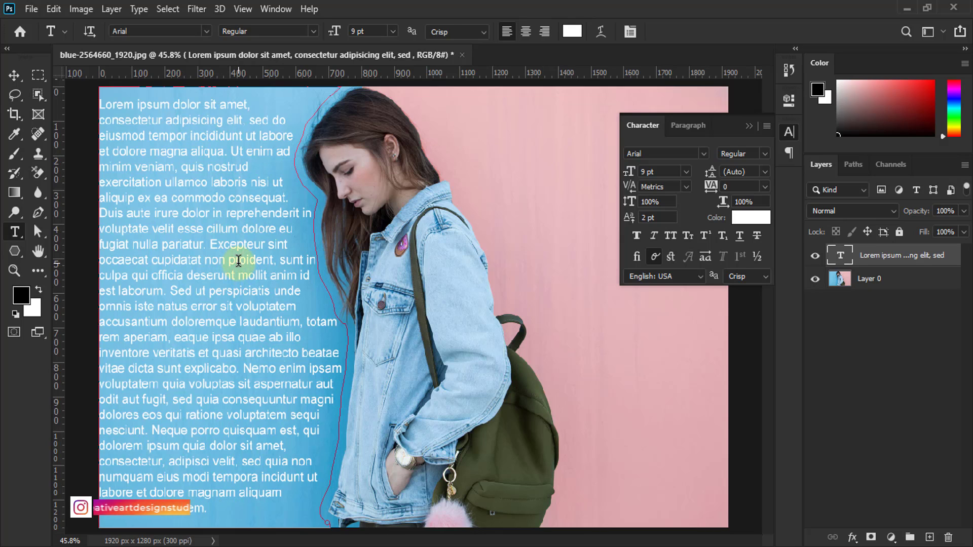
left_click(672, 236)
left_click(672, 236)
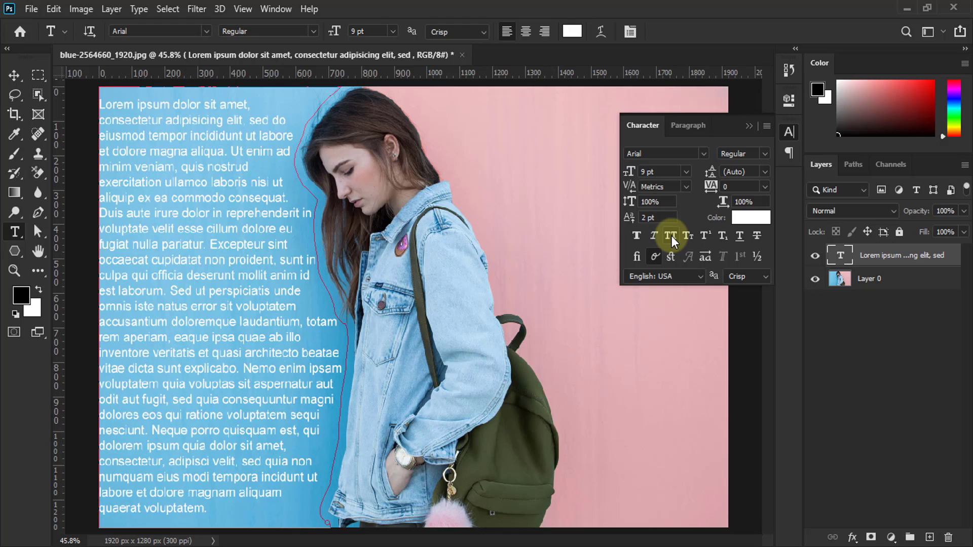
Step: Right-align the Lorem Ipsum paragraph on the blue background through its paragraph settings
left_click(680, 126)
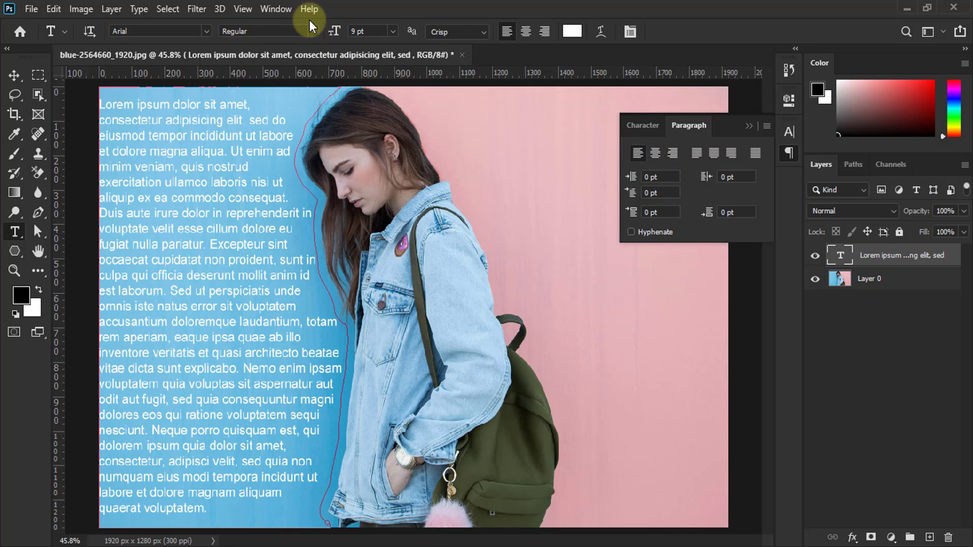
left_click(284, 9)
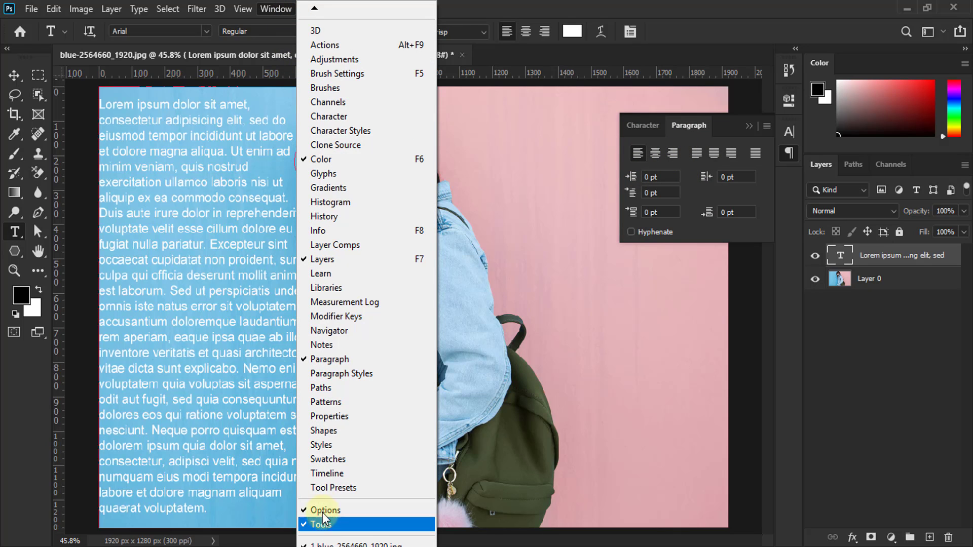
left_click(334, 359)
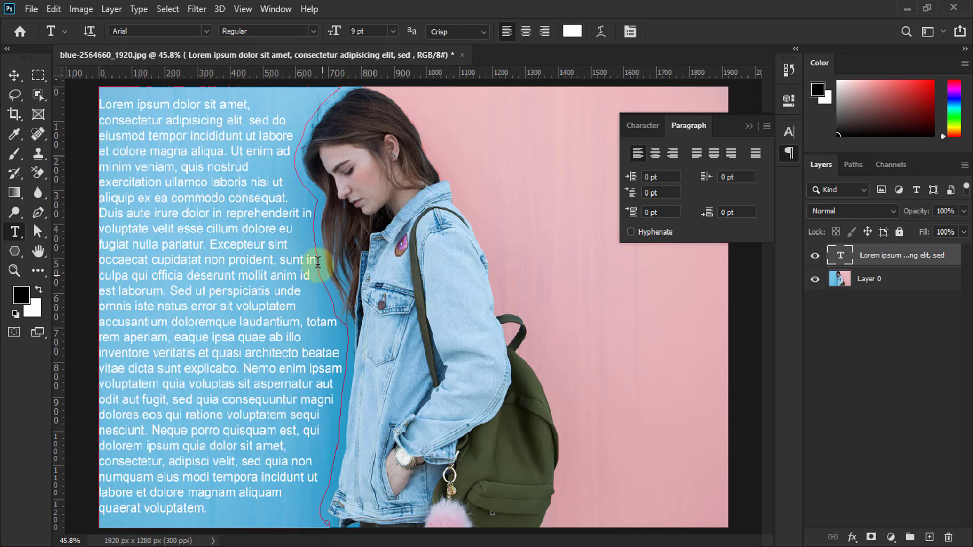
left_click(676, 153)
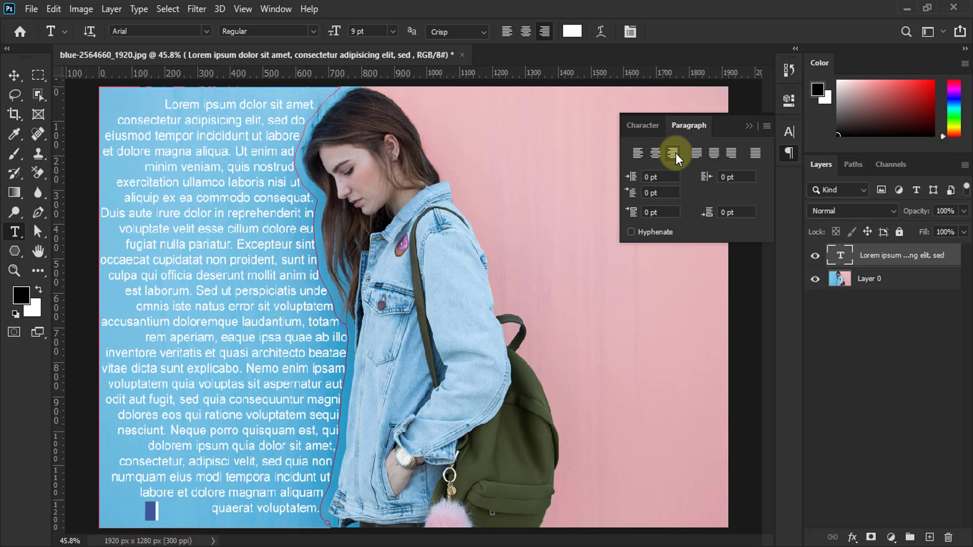
left_click(749, 126)
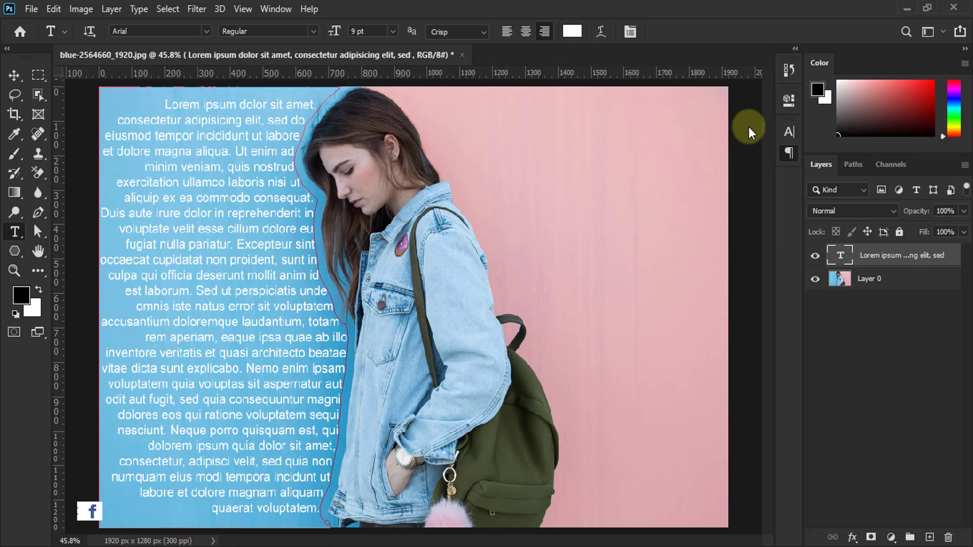
Step: Deselect the Lorem Ipsum text layer and activate the Type tool
left_click(13, 75)
left_click(69, 308)
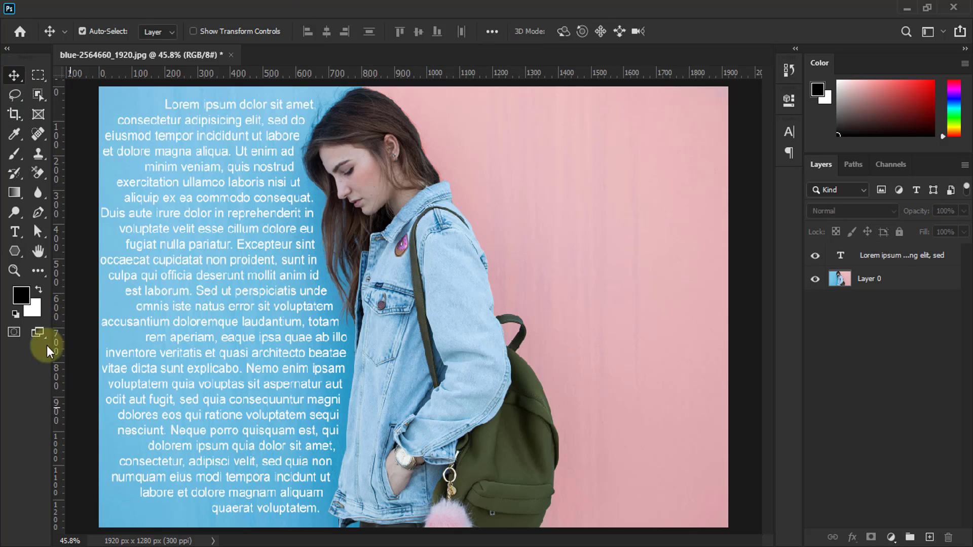
left_click(15, 232)
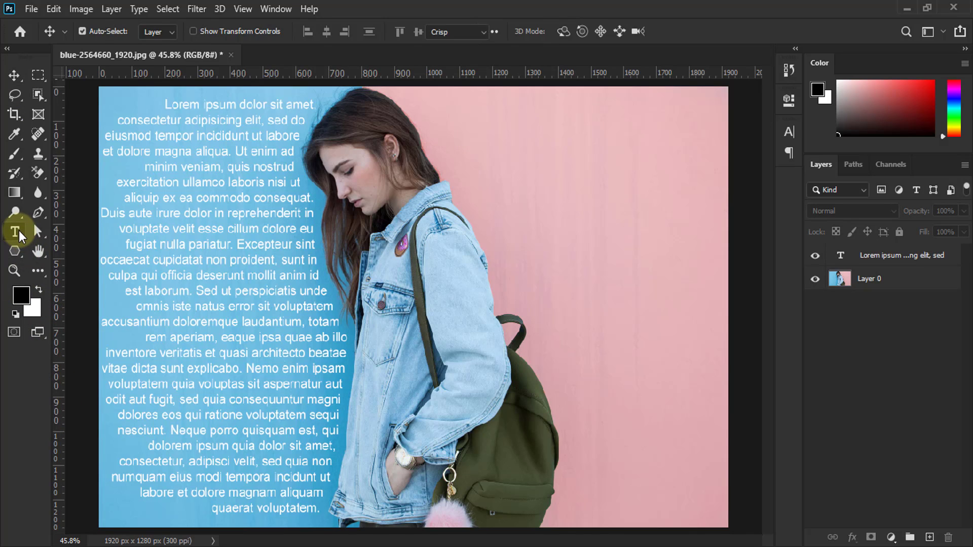
left_click(546, 187)
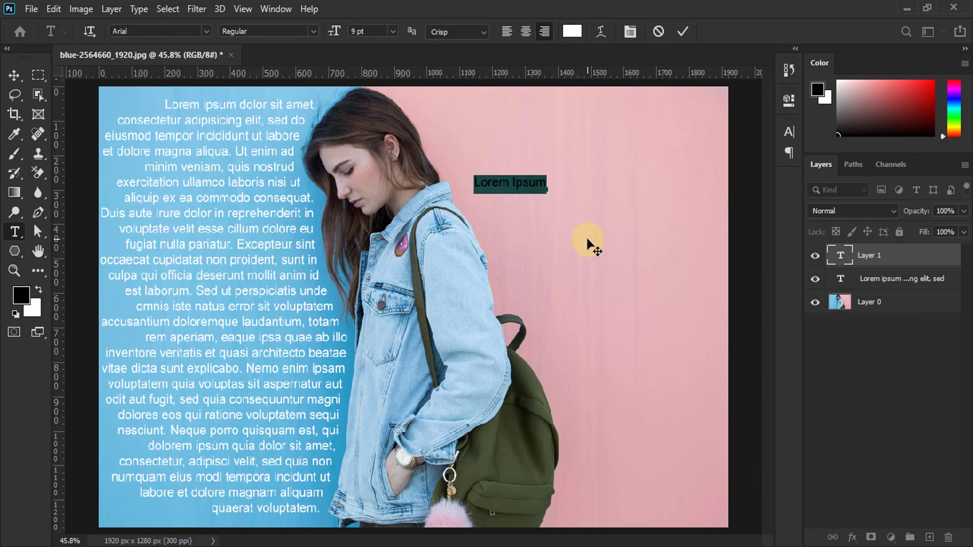
left_click(139, 9)
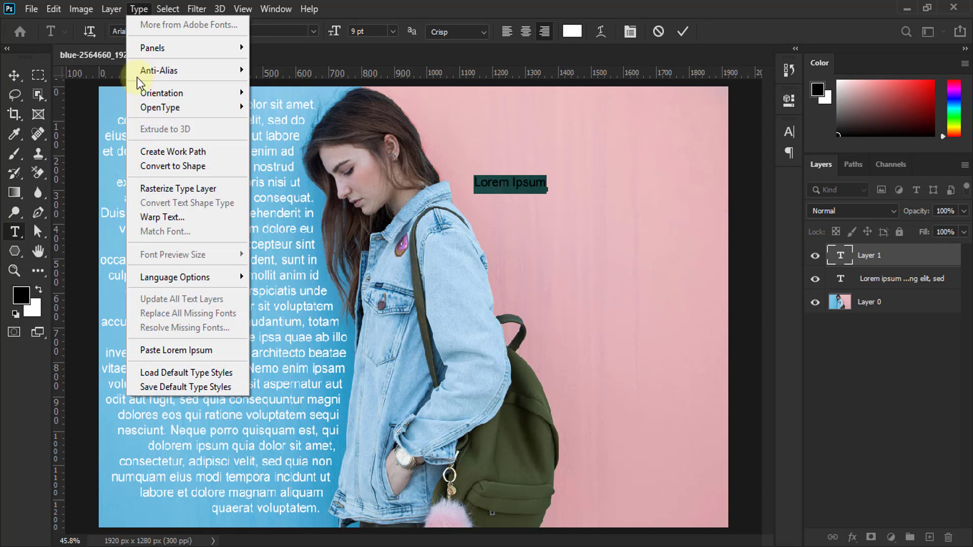
left_click(156, 350)
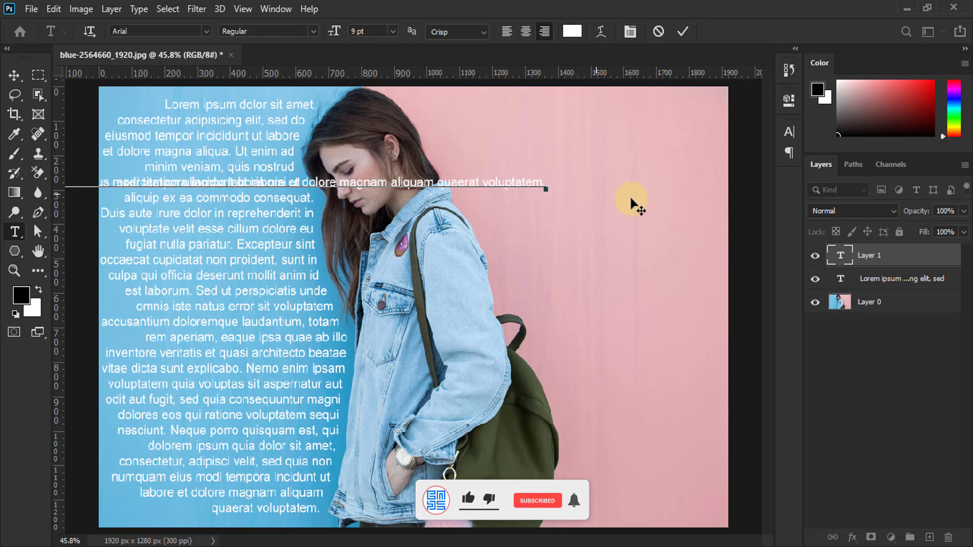
left_click(659, 31)
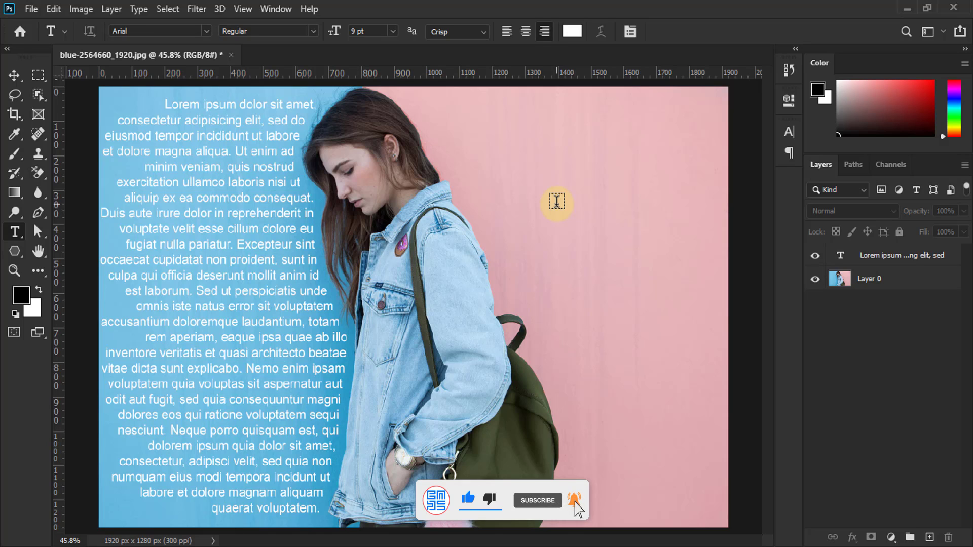
Step: Select the work path and fill its pink background area with pasted Lorem Ipsum paragraph text
left_click(858, 162)
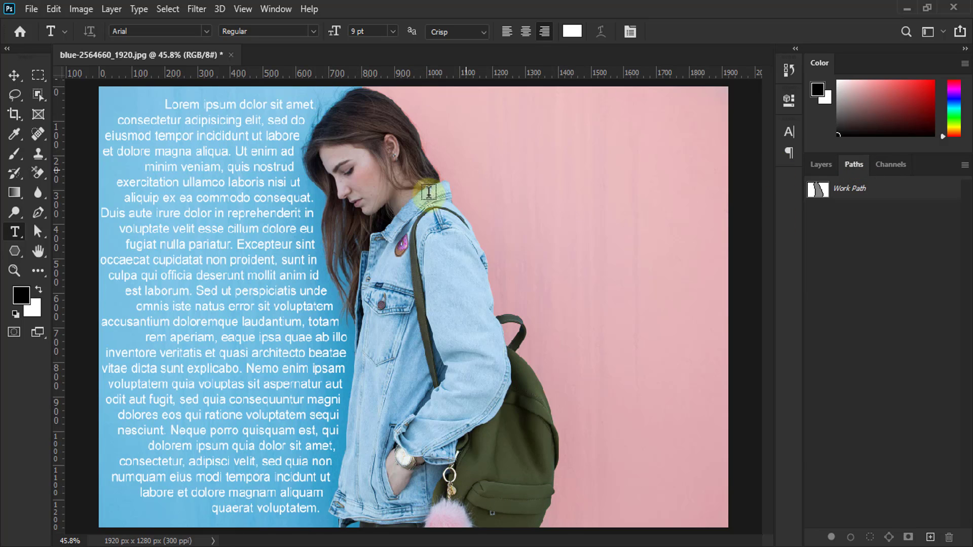
left_click(820, 191)
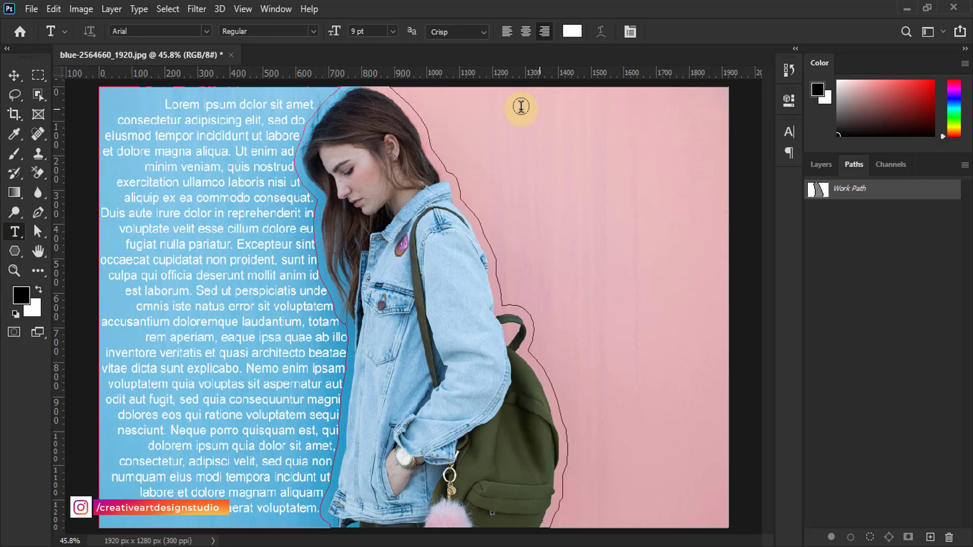
left_click(504, 112)
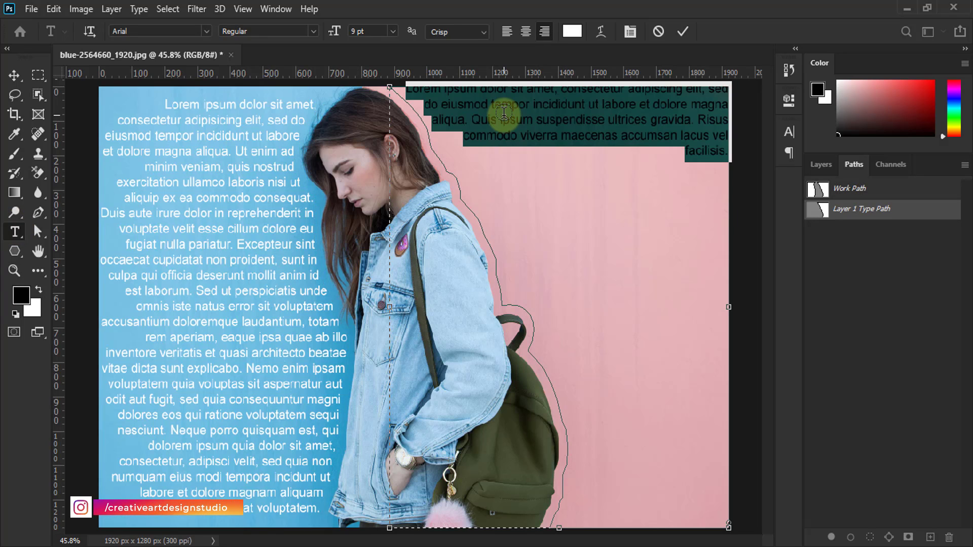
left_click(139, 9)
left_click(177, 351)
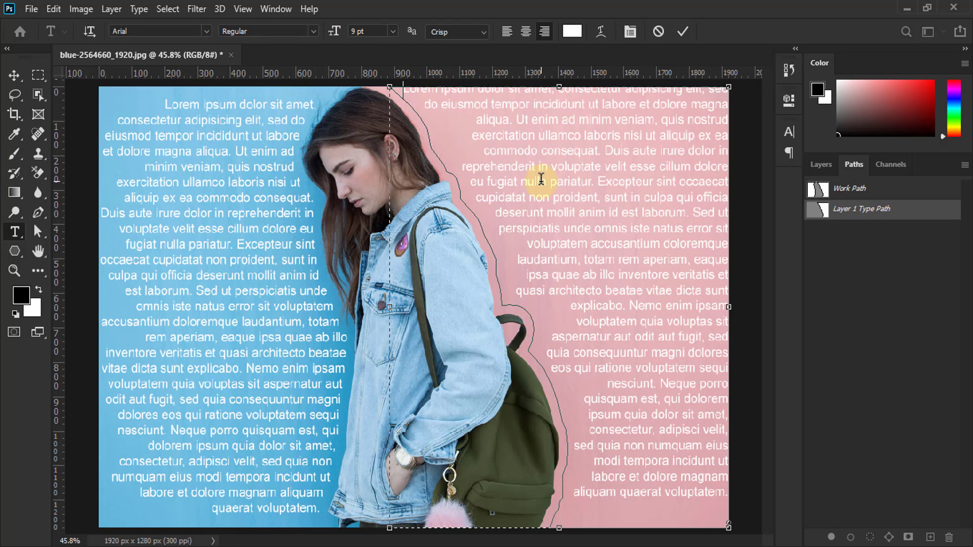
Step: Add a line break before the first line of the pink-side paragraph, left-align it and commit the text
key("Return")
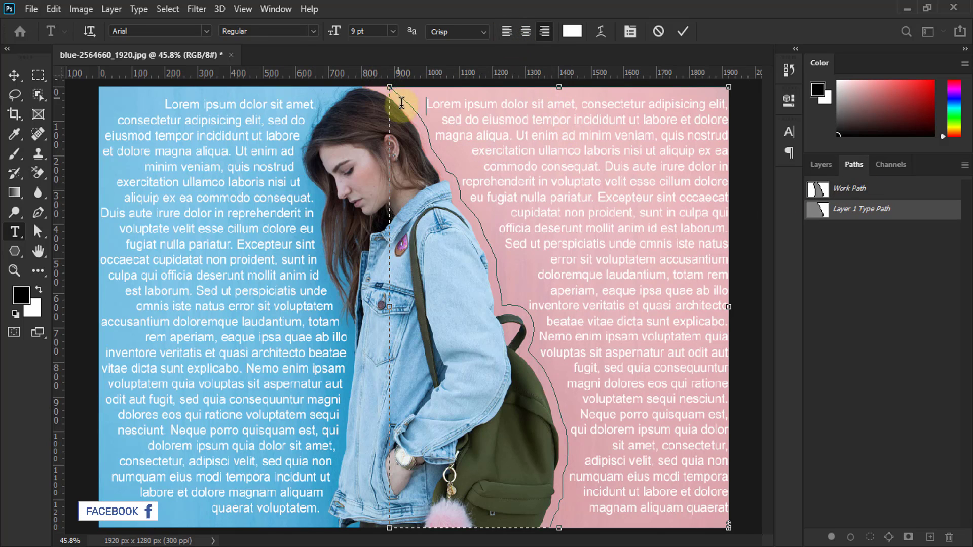
left_click(507, 31)
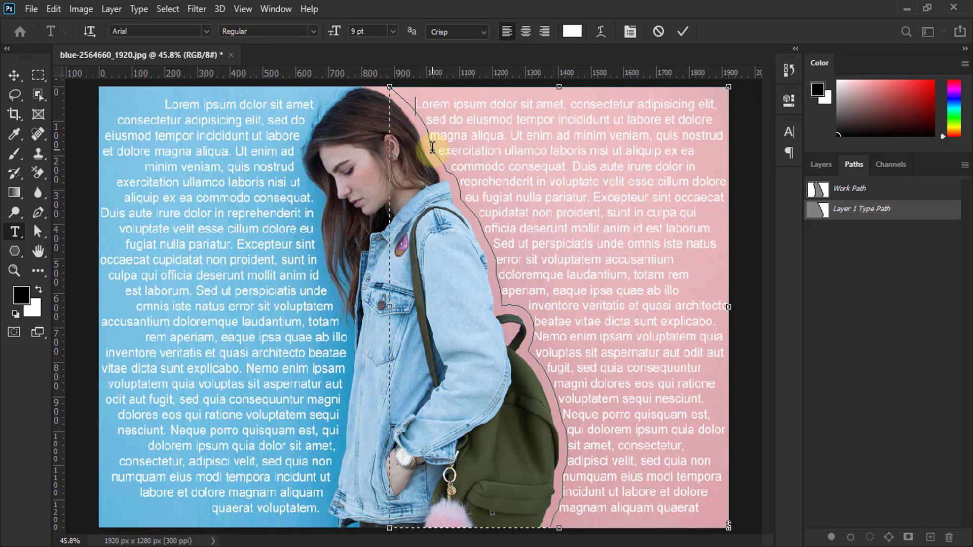
left_click(14, 76)
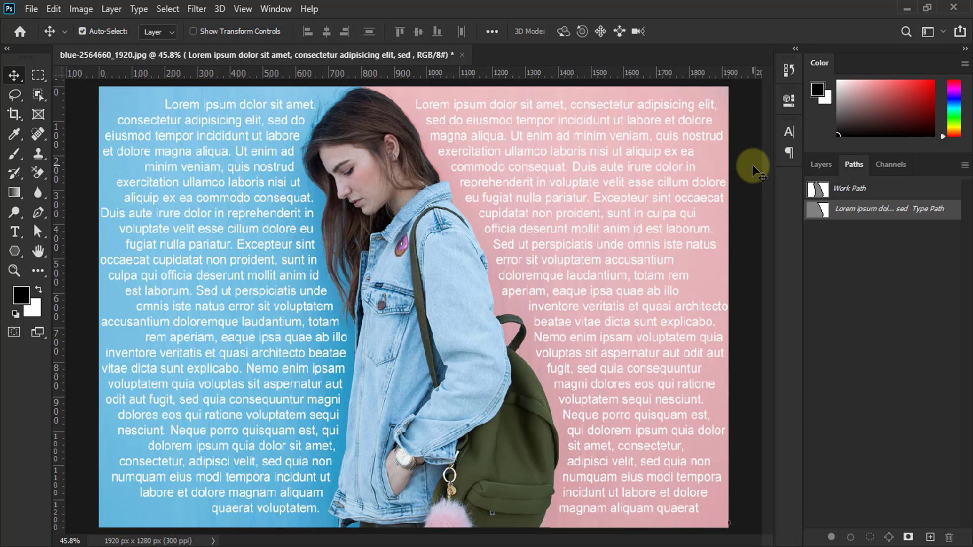
Step: Set the colour of the Lorem Ipsum text on the pink background to dark grey (3d3d3d)
left_click(790, 132)
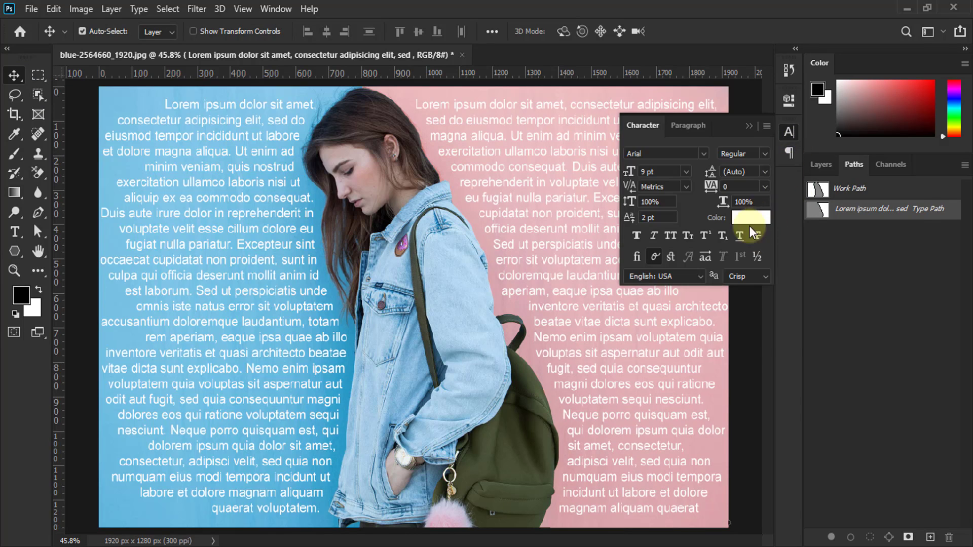
left_click(751, 221)
left_click_drag(632, 224, 539, 230)
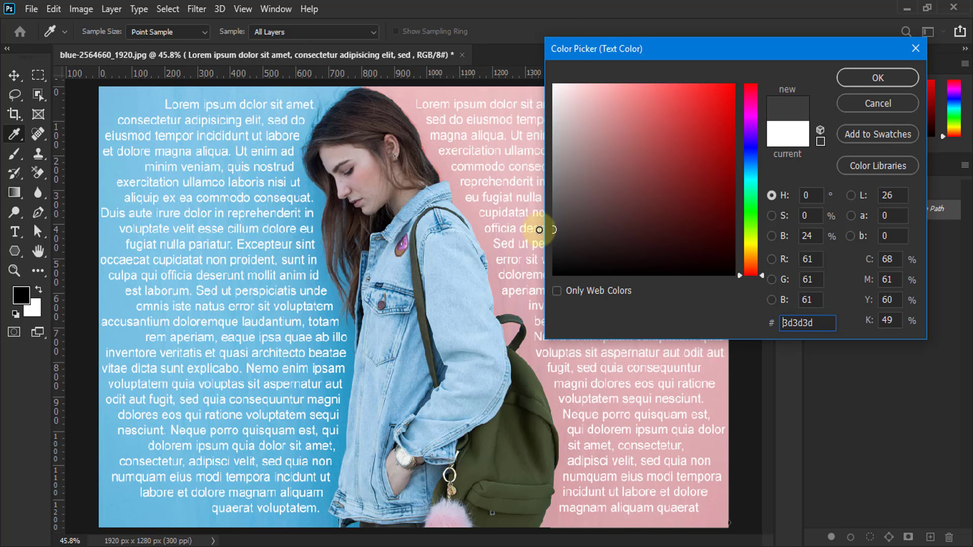
left_click(878, 78)
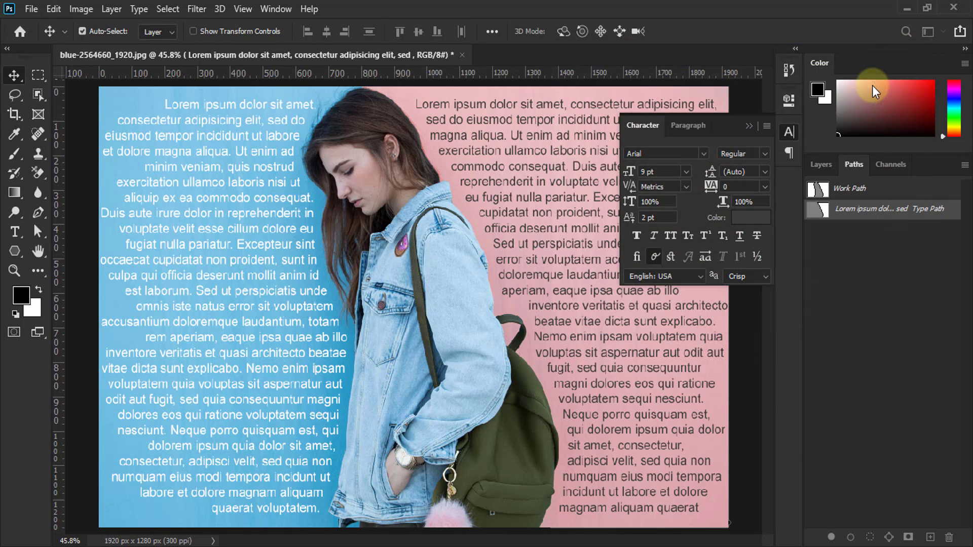
left_click(750, 126)
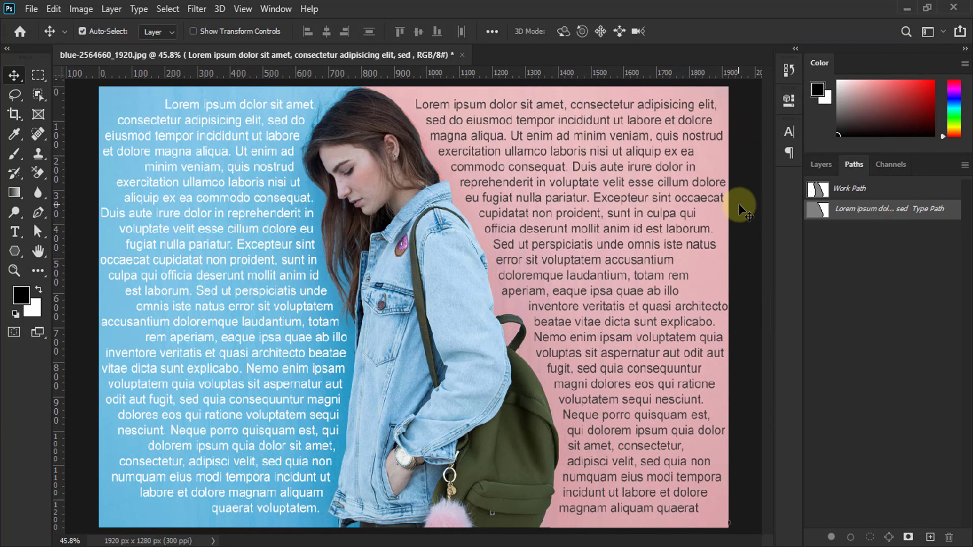